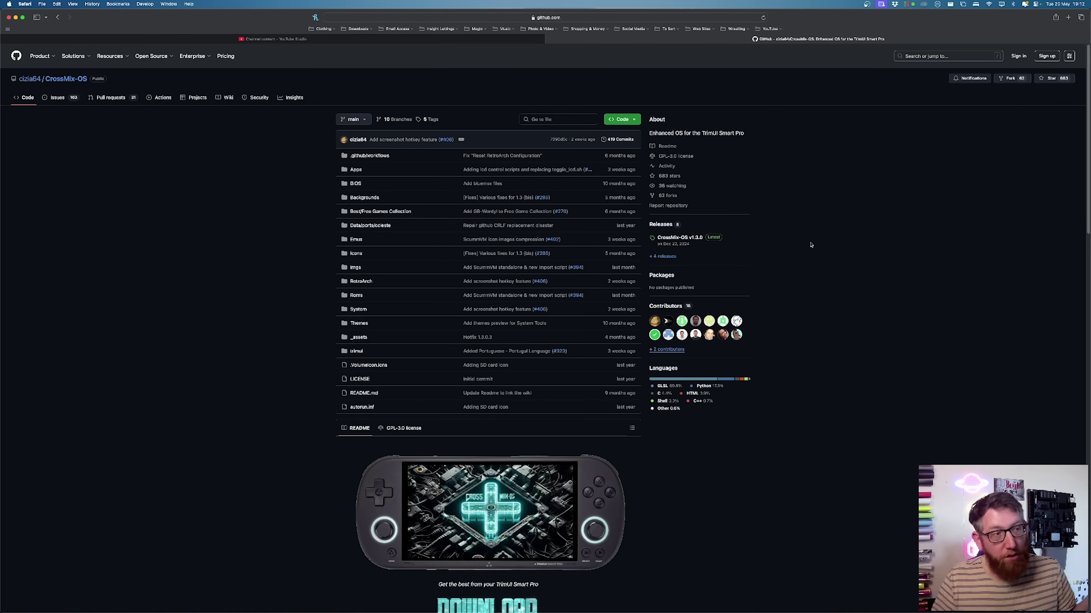
Step: Scroll the CrossMix-OS README down to the Getting Started wiki links
scroll(811, 242, down, 10)
scroll(805, 268, down, 2)
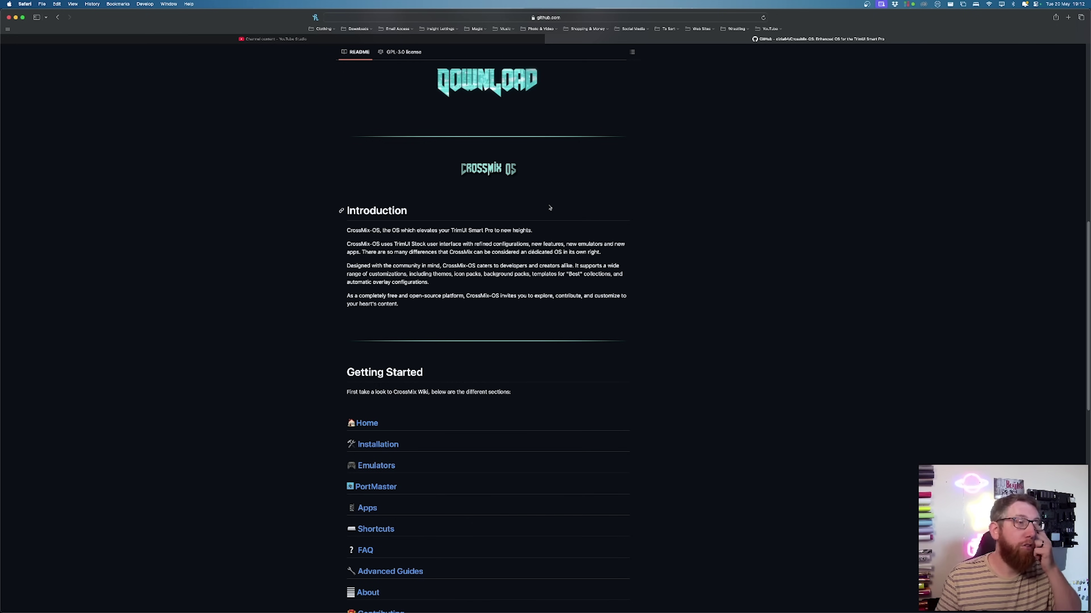
scroll(550, 208, down, 6)
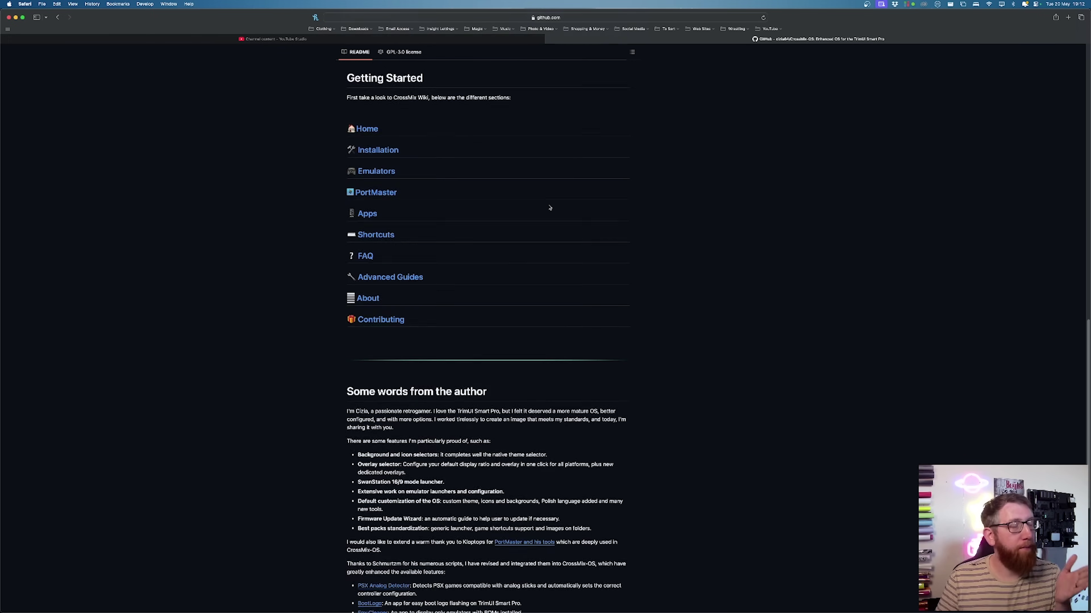
Step: Open the wiki's Installation page and read past the Mac OS SD card formatting steps
click(396, 180)
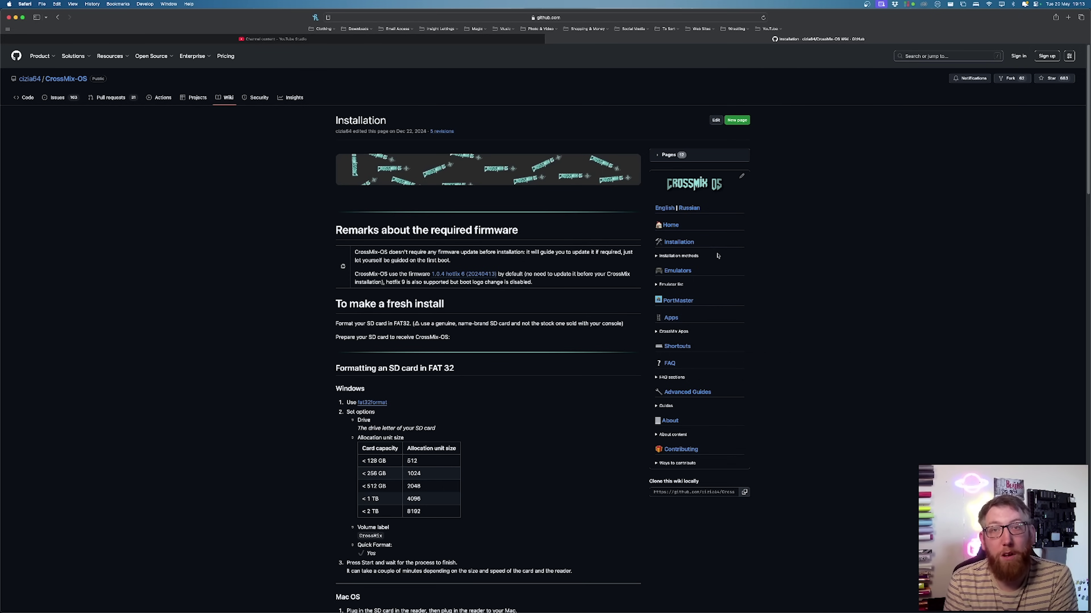
scroll(596, 331, down, 5)
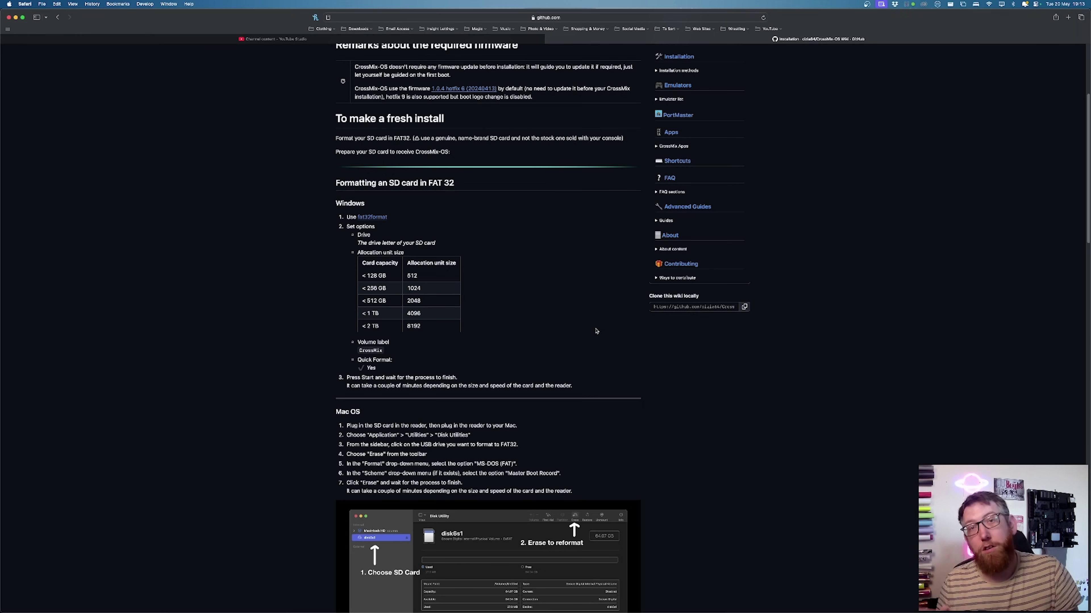
scroll(596, 331, down, 10)
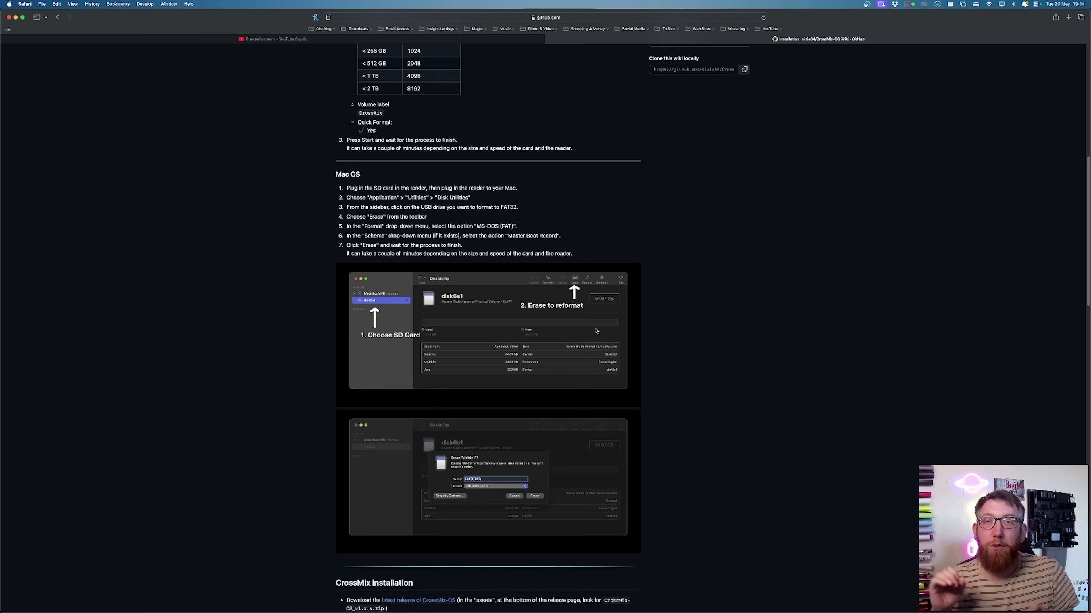
scroll(596, 330, down, 10)
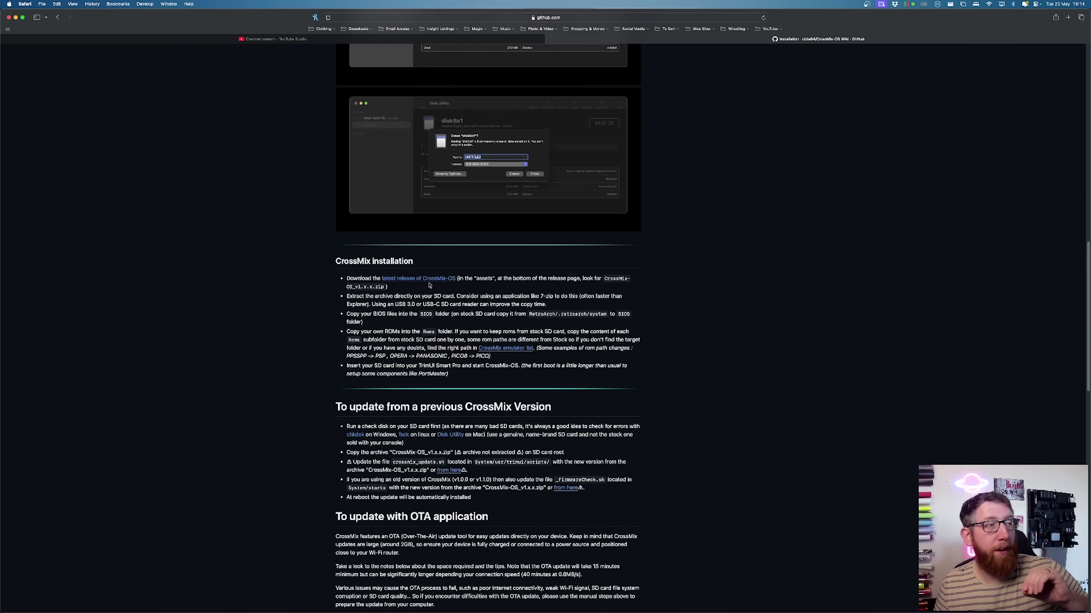
Step: Go to the CrossMix-OS v1.3.0 release and bring its Assets list with CrossMix-OS_v1.3.0.zip into view
click(429, 279)
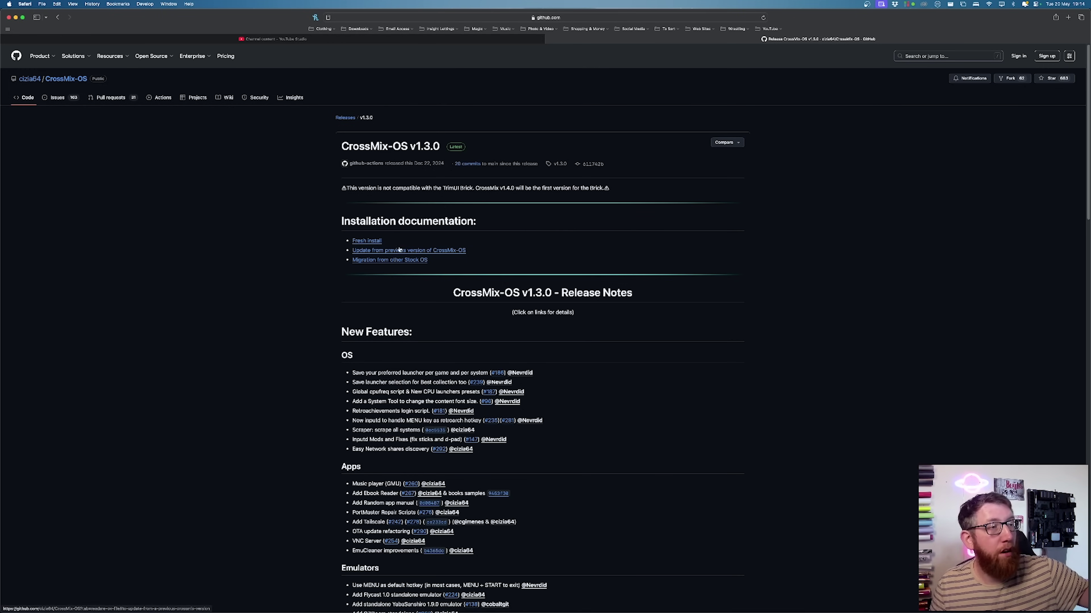
click(368, 241)
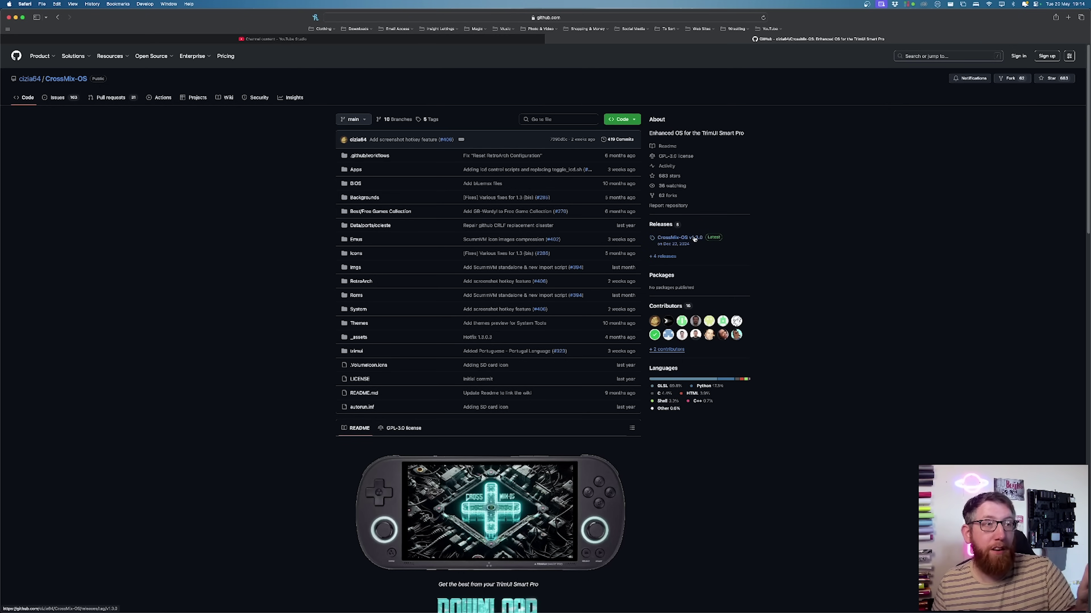
click(695, 239)
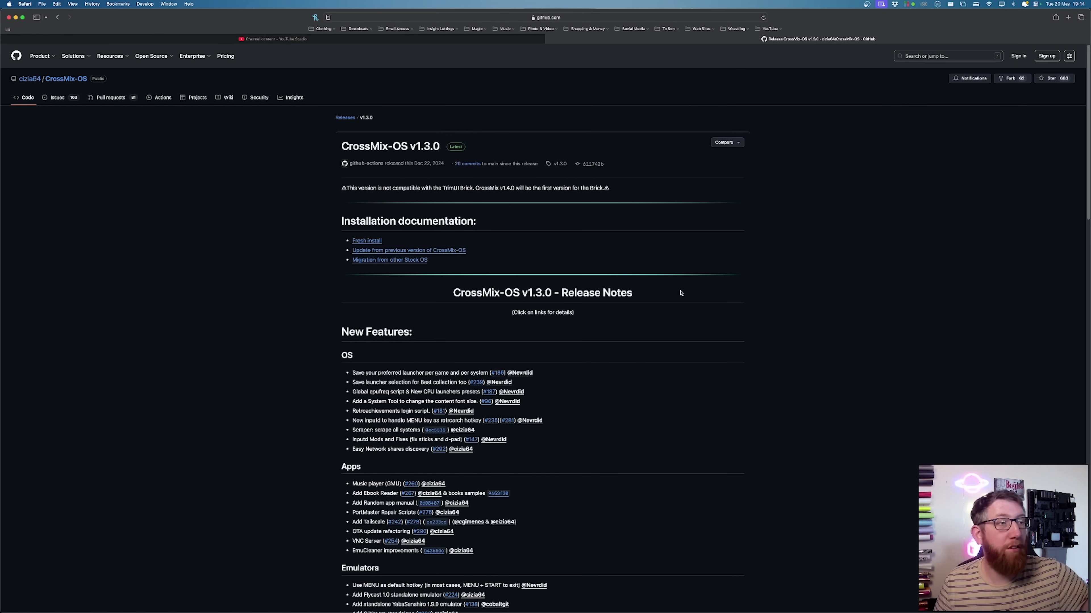
scroll(680, 293, down, 20)
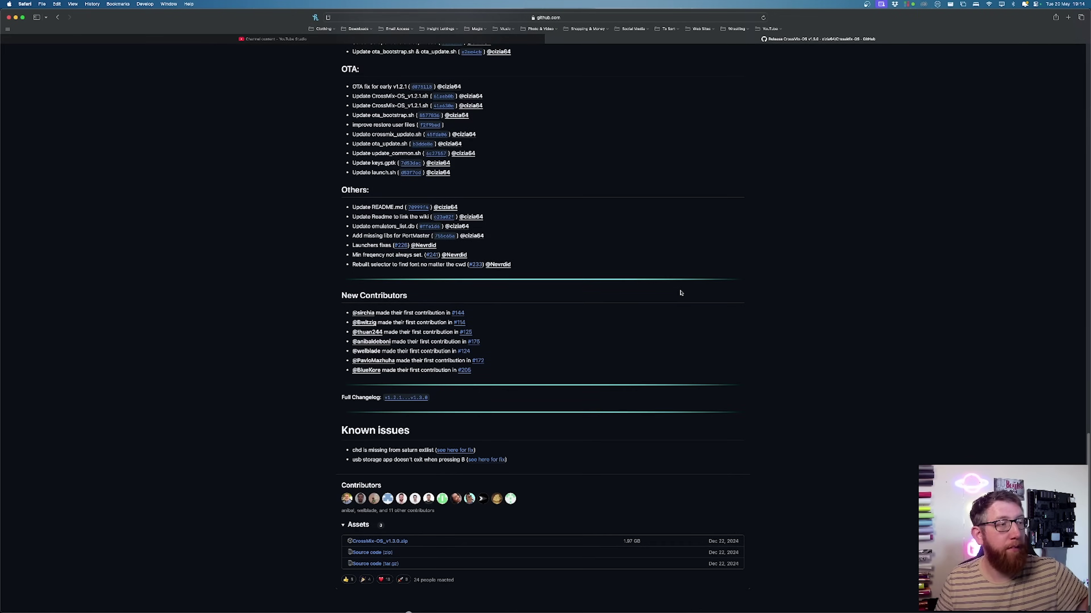
scroll(680, 293, down, 2)
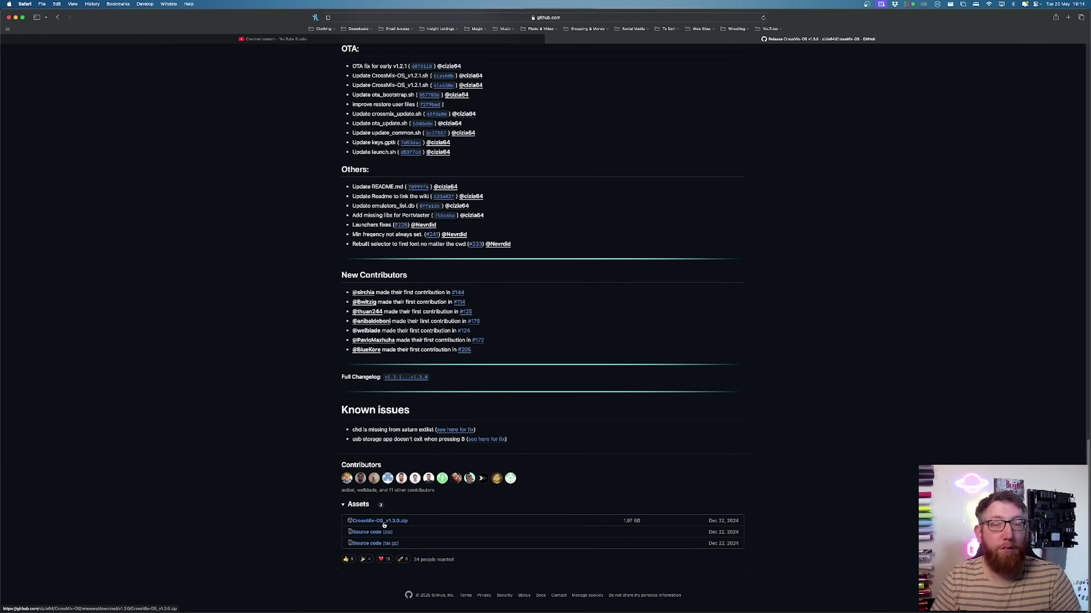
Step: Download CrossMix-OS_v1.3.0.zip, allowing downloads from github.com
click(383, 525)
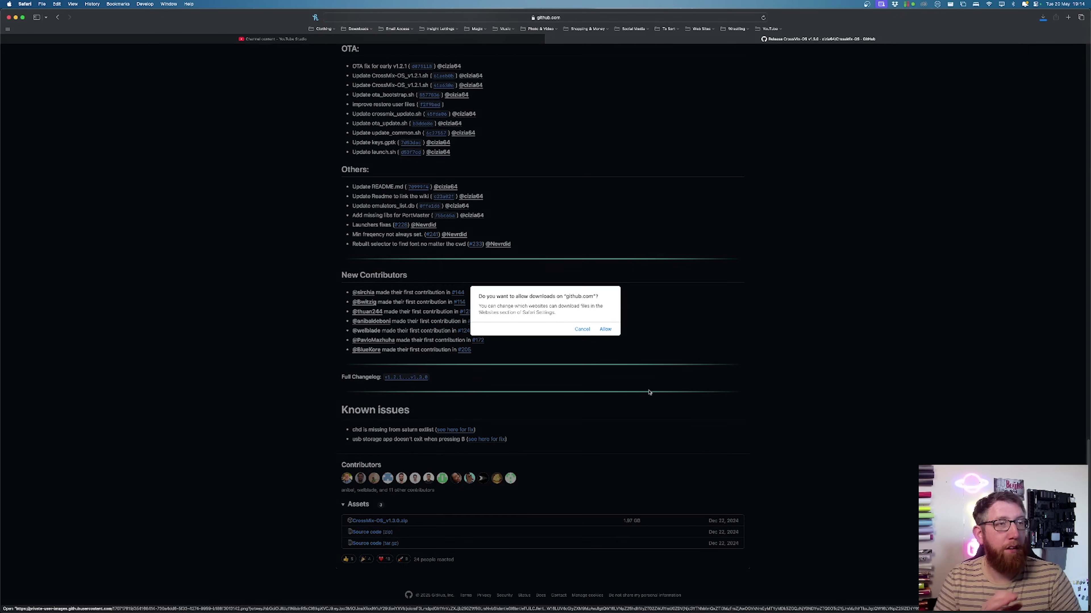
click(609, 331)
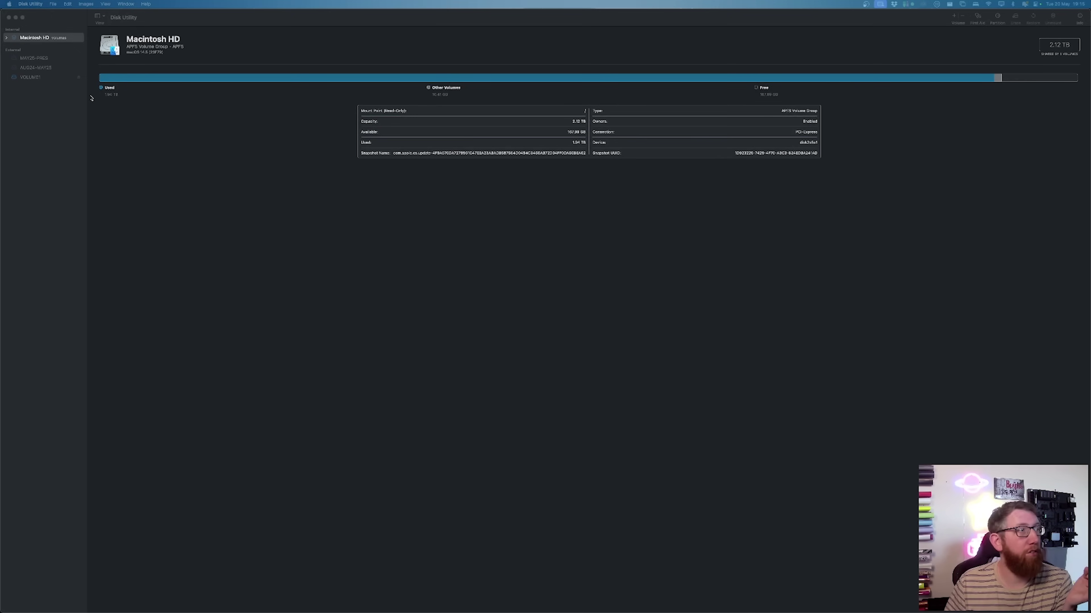
Step: Erase the 128.14 GB VOLUME1 card in Disk Utility as MS-DOS (FAT32)
click(44, 78)
click(31, 77)
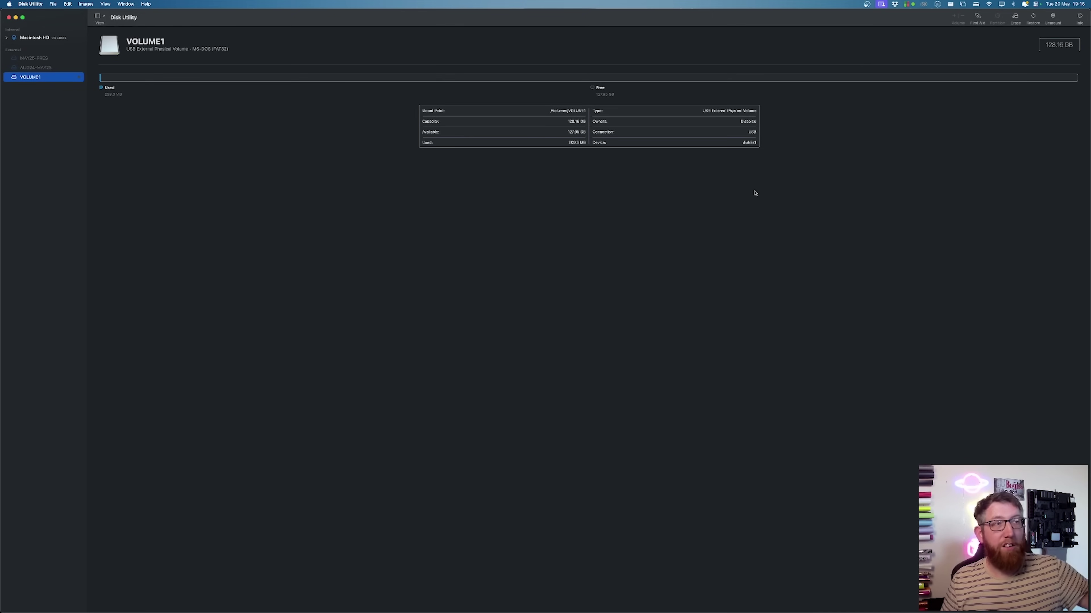
click(1016, 18)
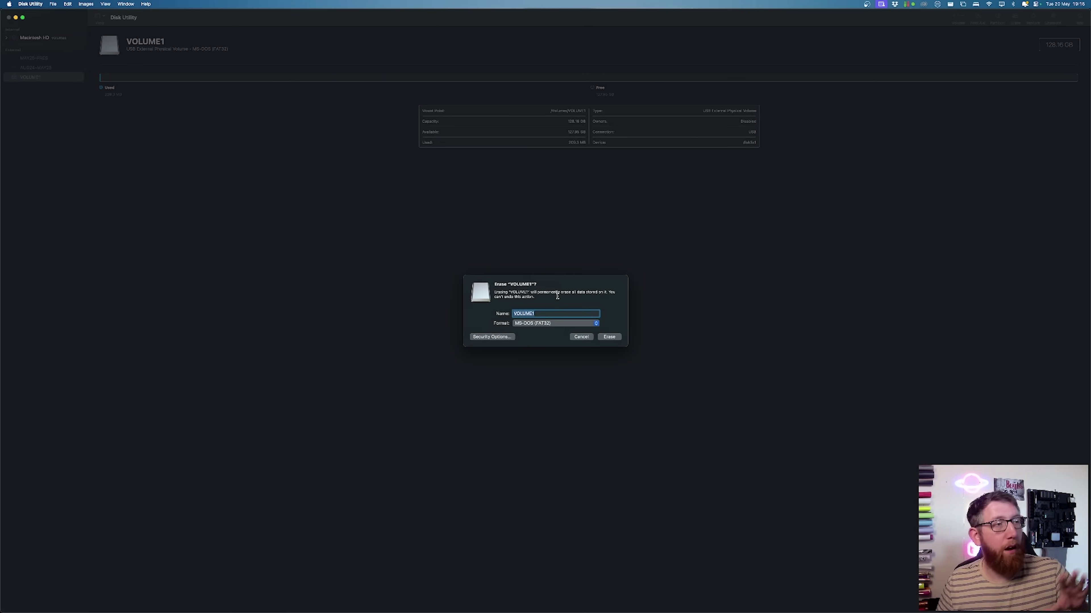
click(553, 323)
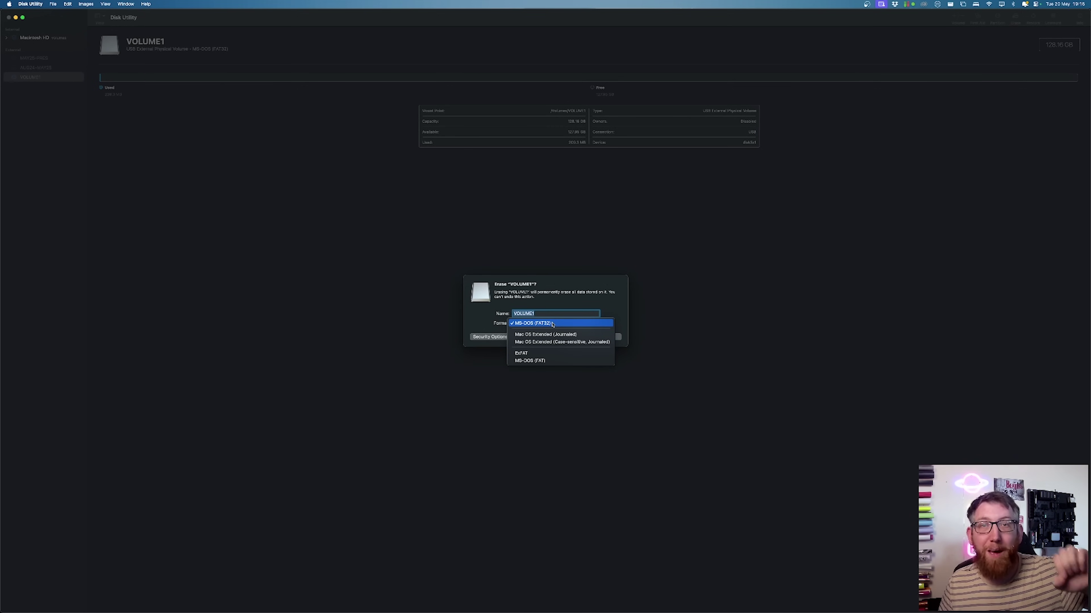
click(553, 323)
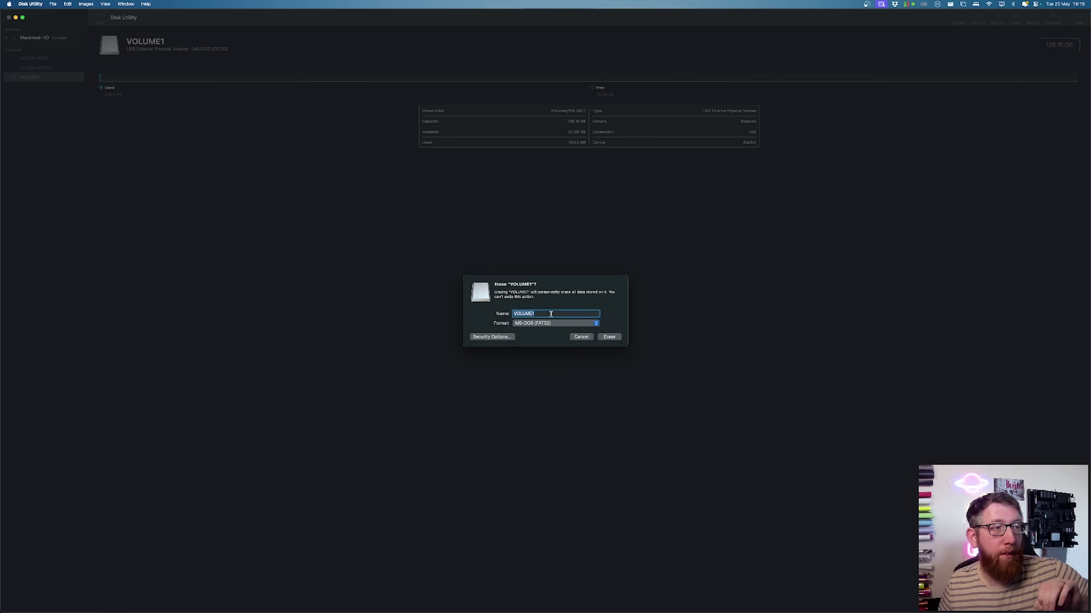
click(610, 337)
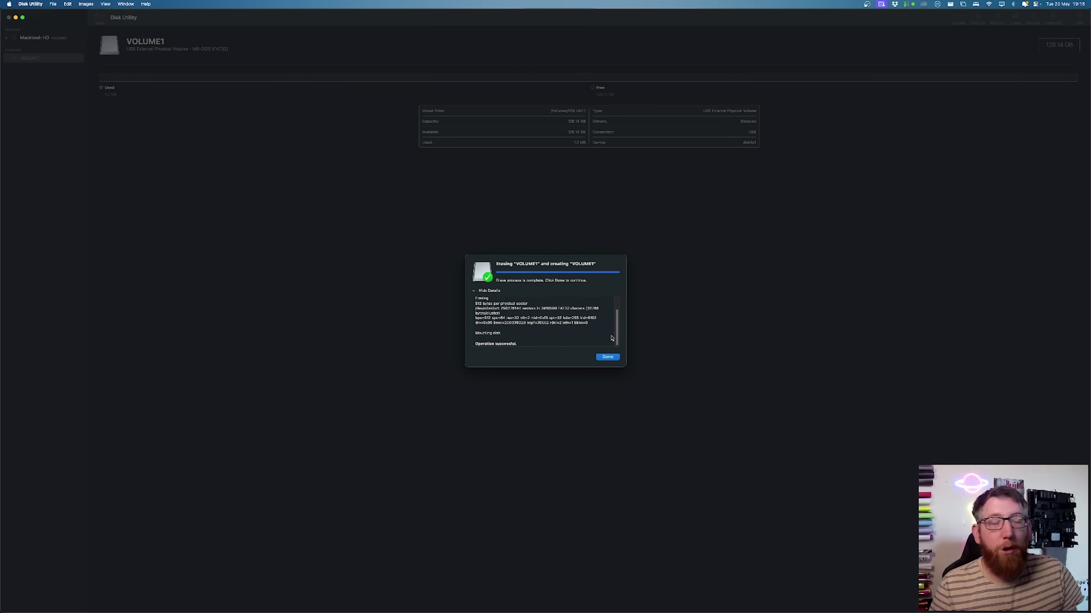
click(608, 357)
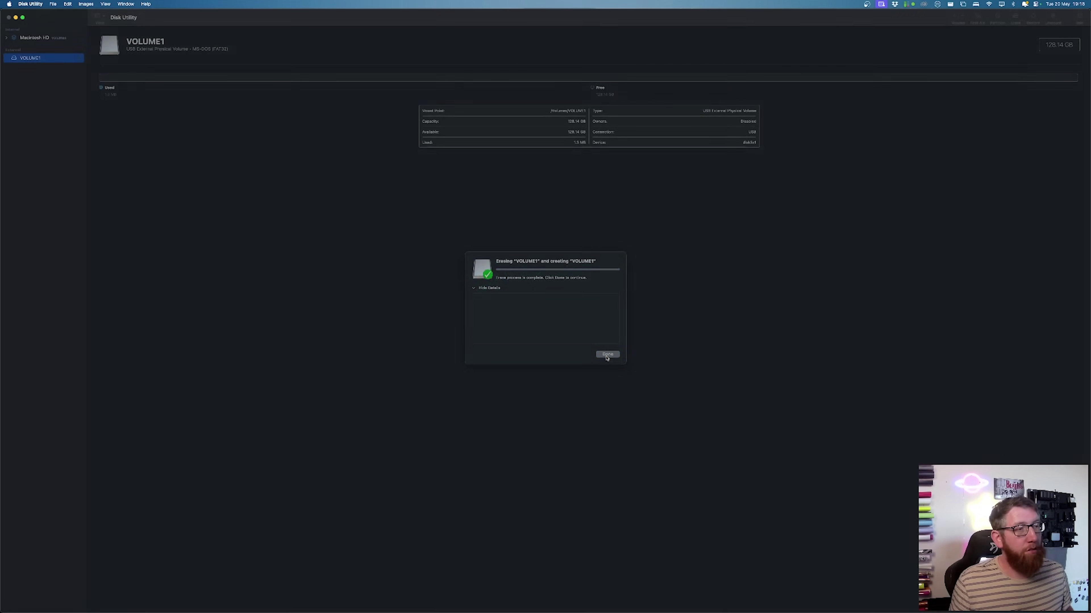
Step: Rename the erased volume from VOLUME1 to TRIMUI
click(151, 40)
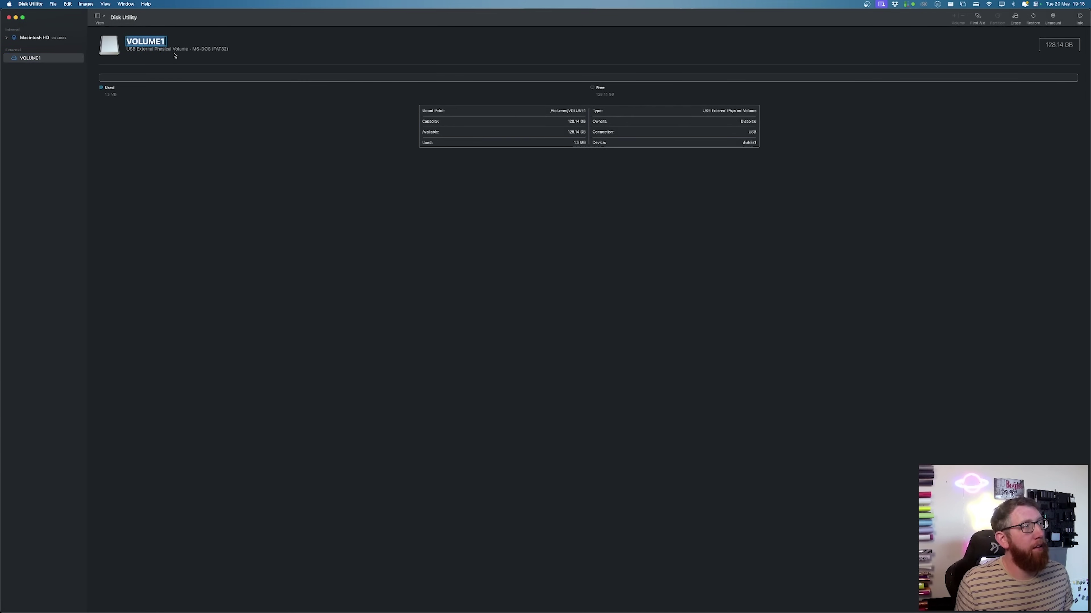
text(TRIMUI)
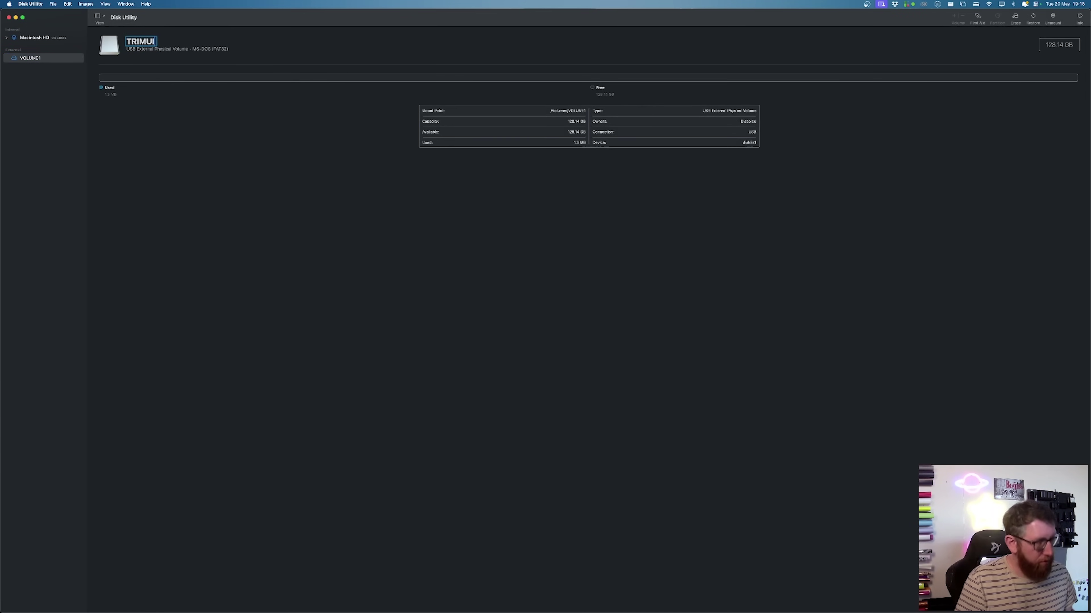
key(Return)
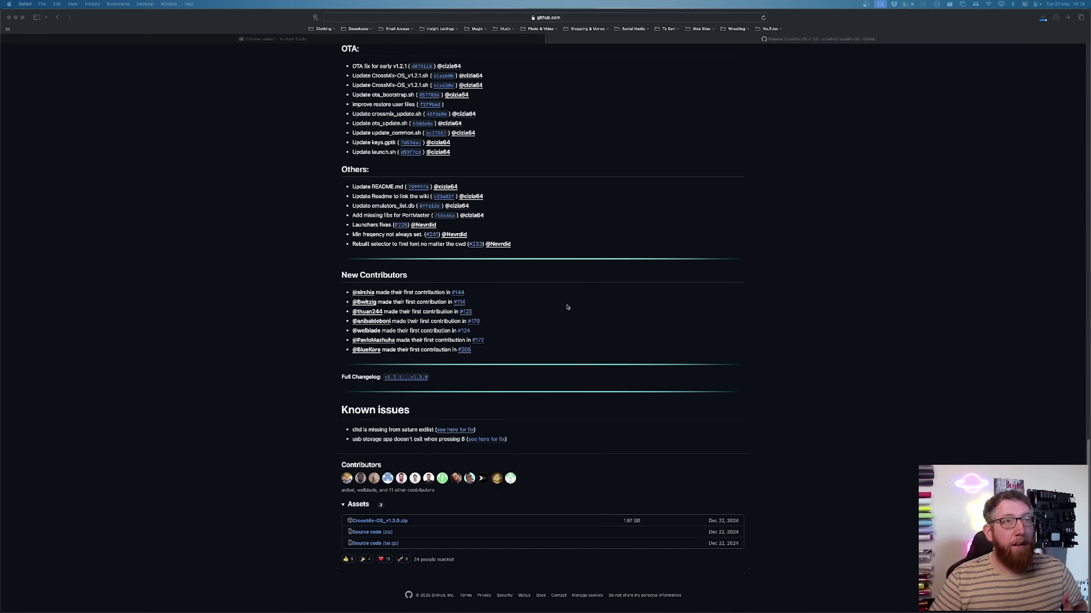
Step: Check the CrossMix-OS zip download progress in Safari's Downloads list
click(1043, 17)
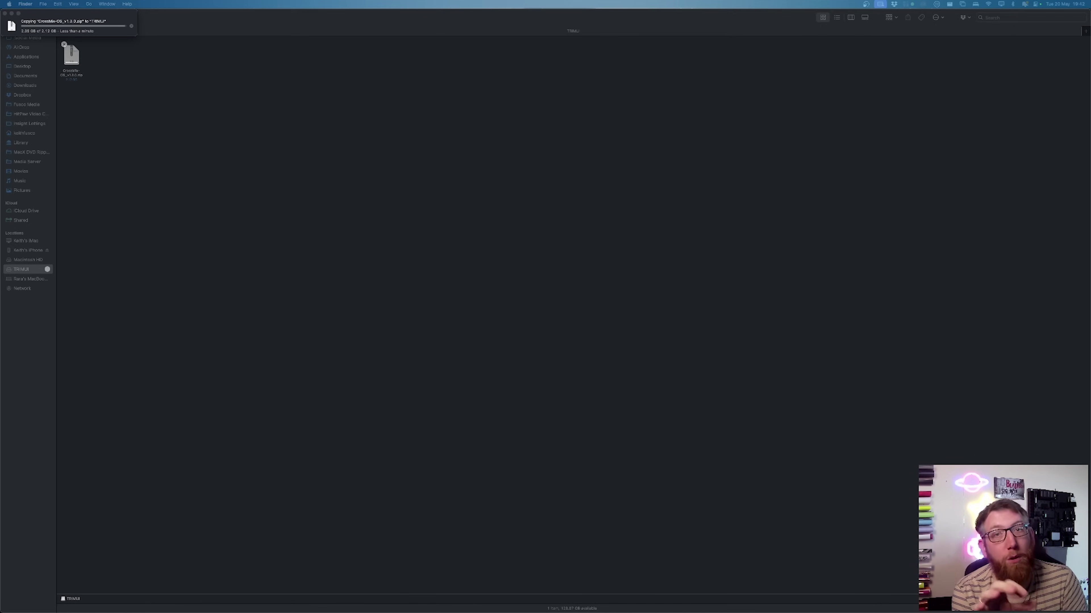
Step: Once the copy finishes, bring the TRIMUI Finder window to the front
click(105, 50)
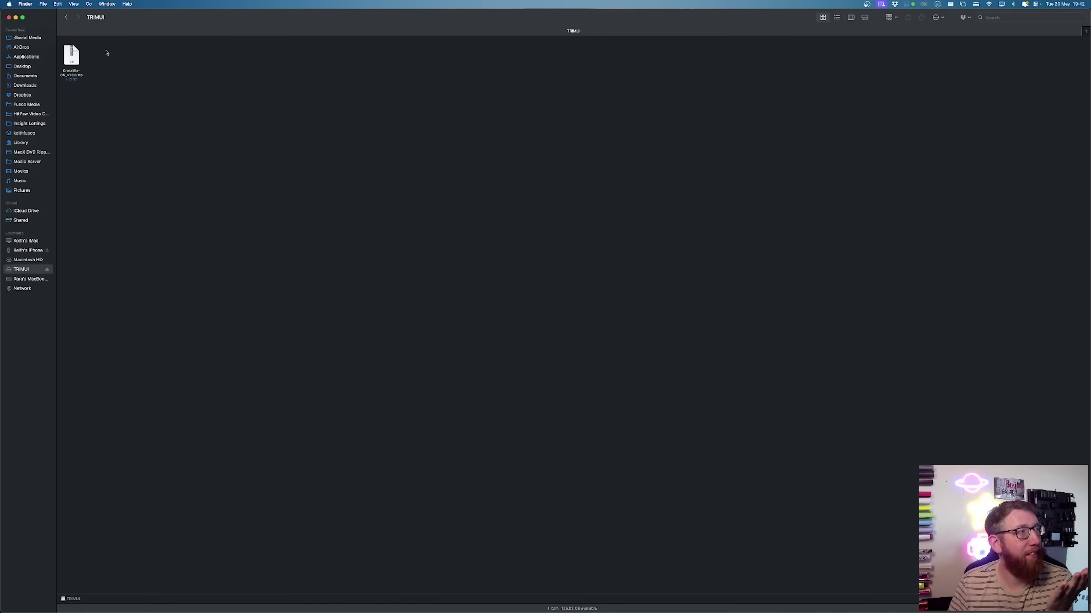
Step: Expand the CrossMix-OS zip onto the TRIMUI card
double_click(72, 56)
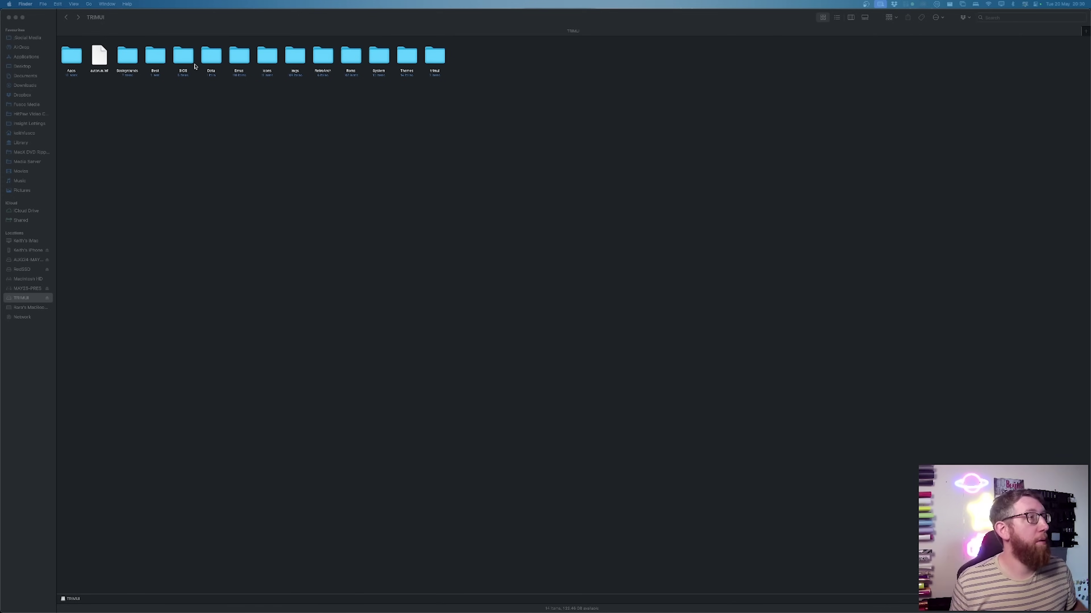
Step: Paste the copied BIOS files into TRIMUI's BIOS folder, replacing same-named files
click(184, 56)
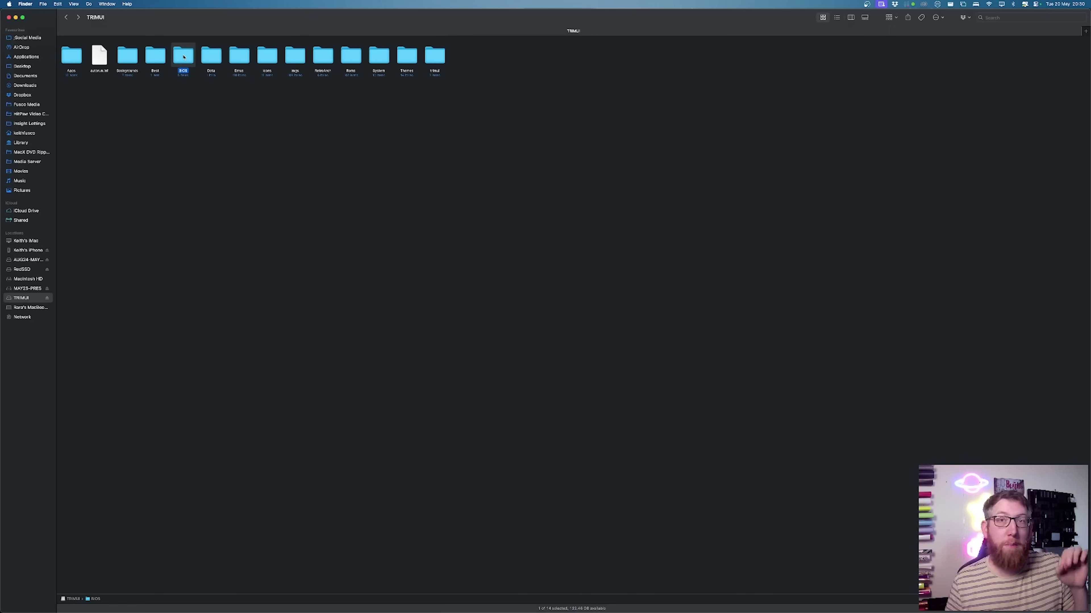
double_click(183, 57)
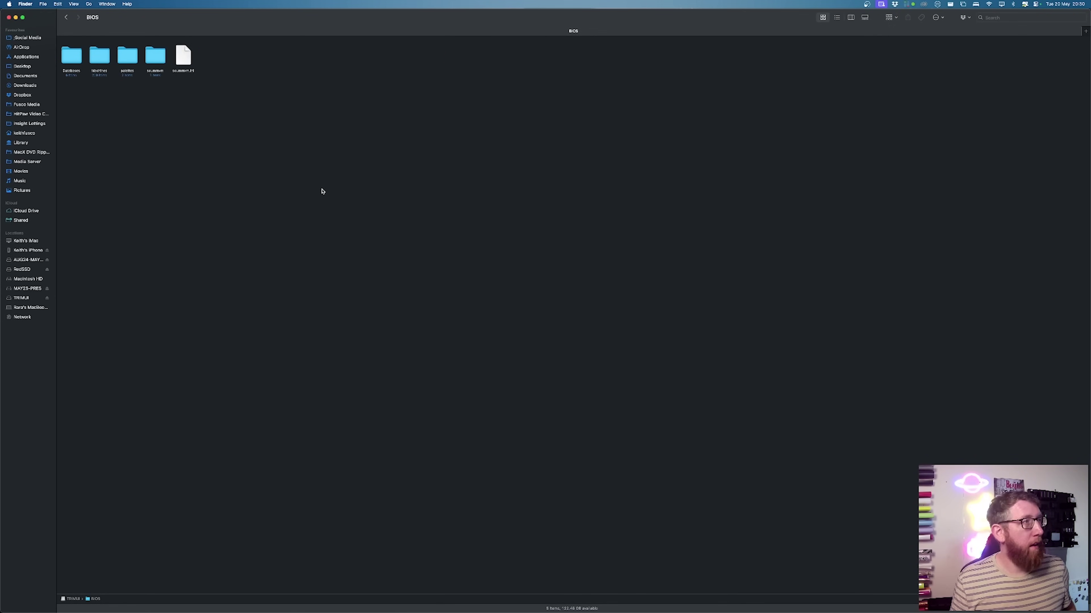
key(super+v)
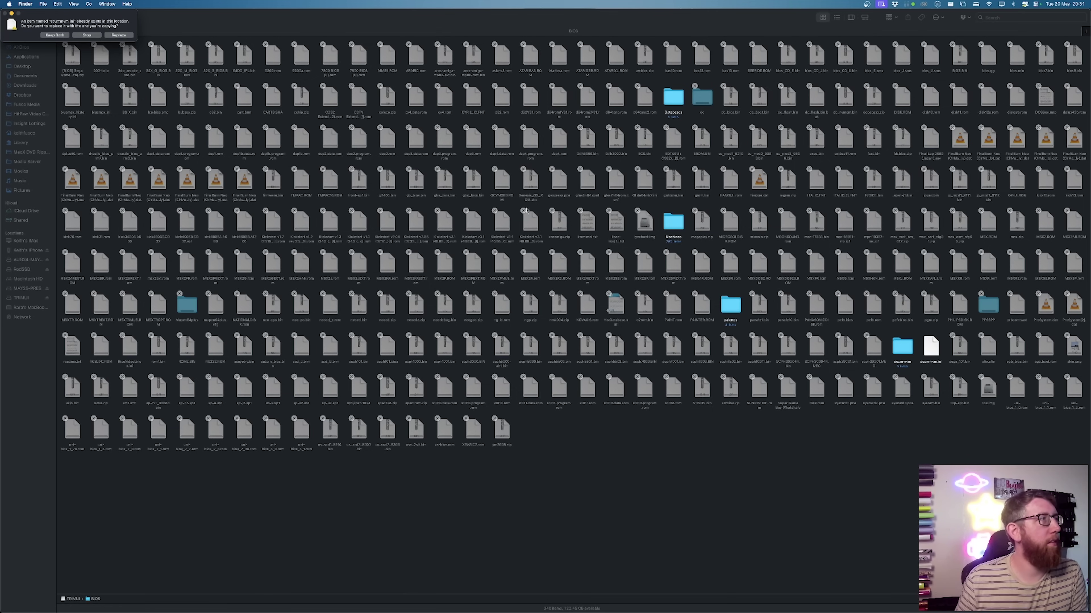
click(120, 35)
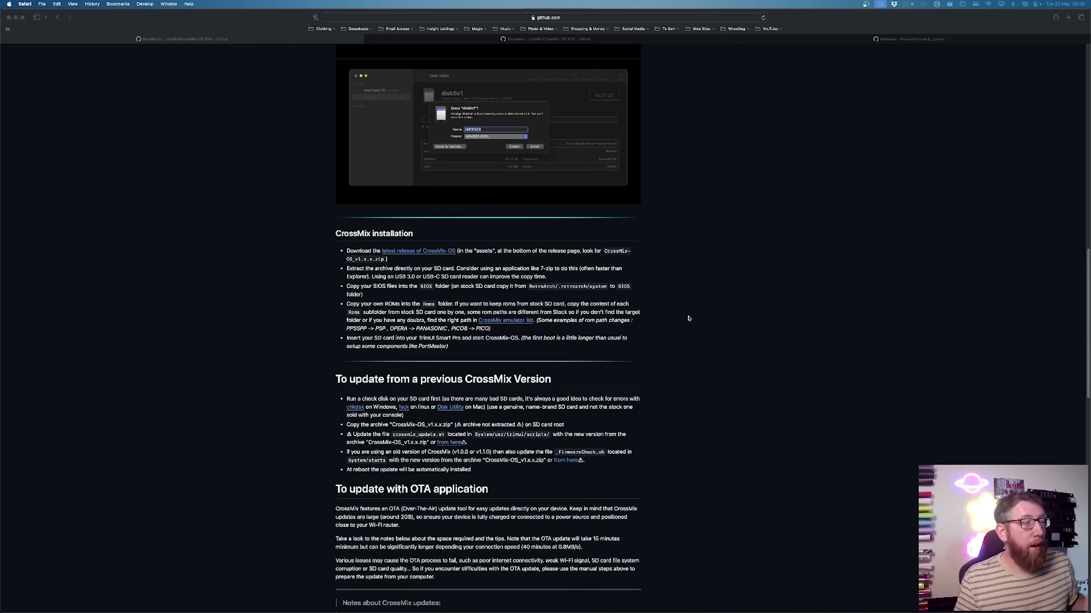
Step: Return from Safari to the Finder window showing the filled BIOS folder
key(super+Tab)
key(Tab)
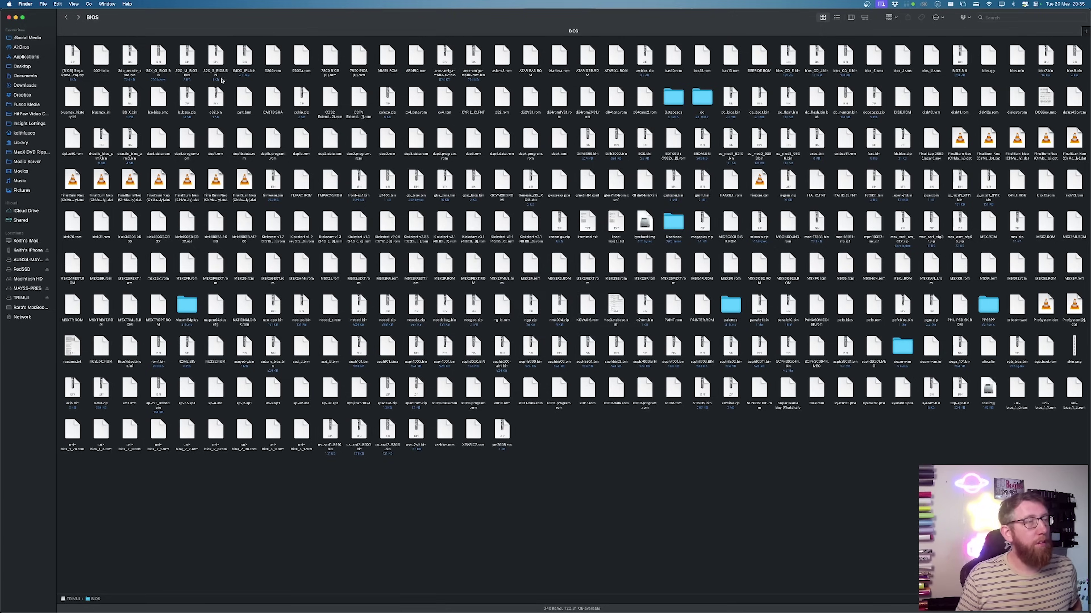
Step: Paste the copied ROM folders into TRIMUI's Roms folder, replacing the existing same-named folder
click(66, 18)
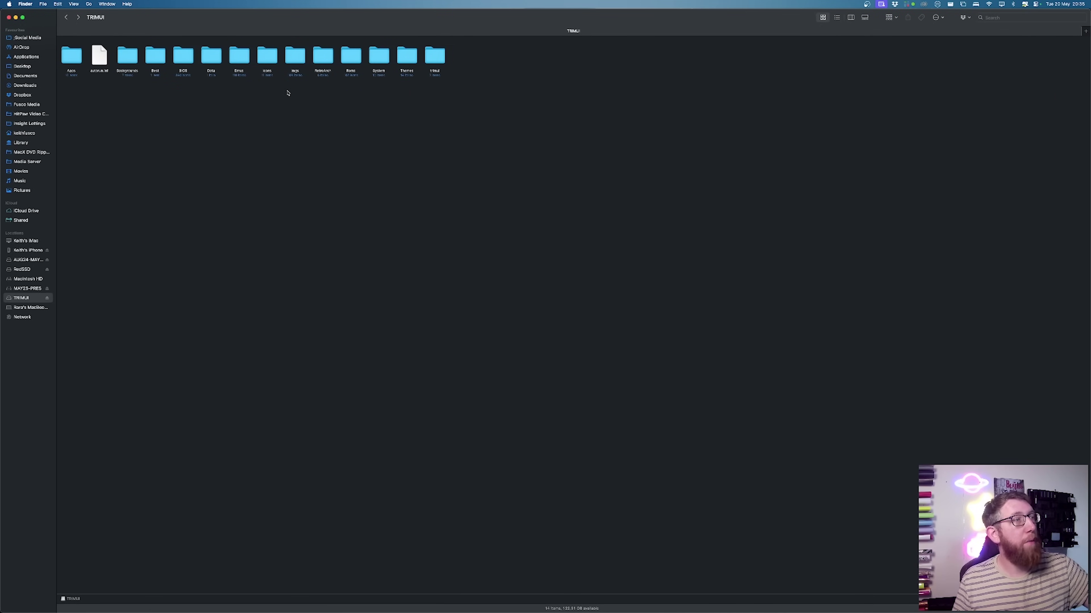
double_click(351, 57)
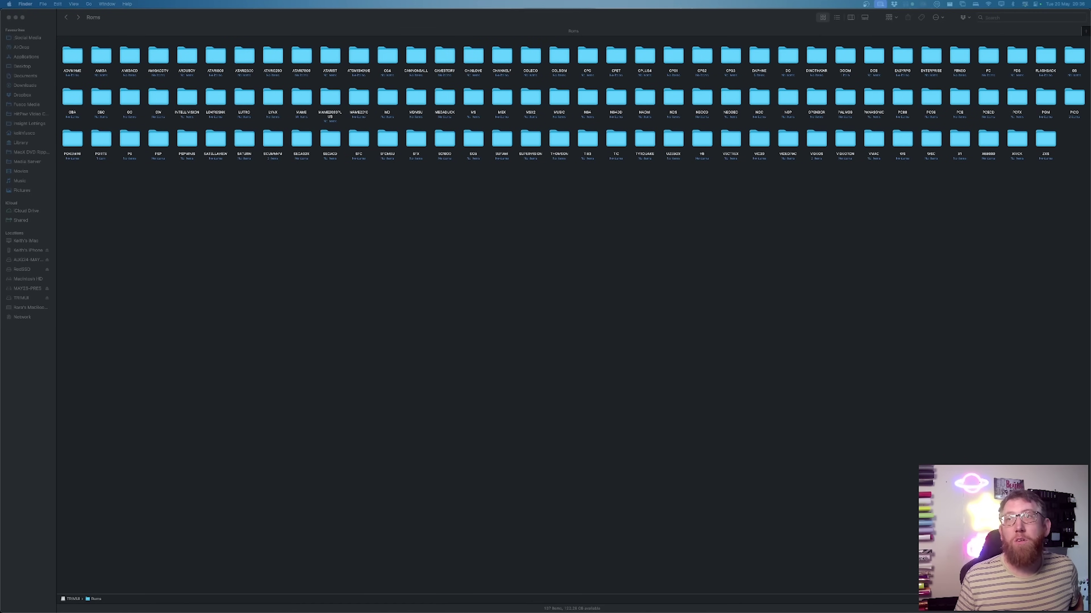
click(642, 249)
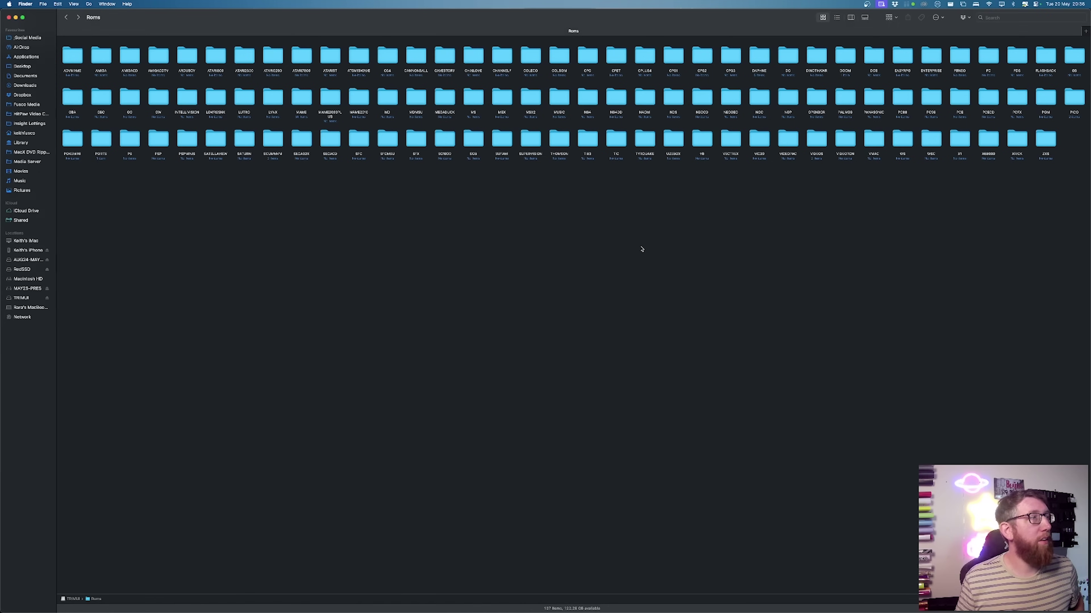
key(super+v)
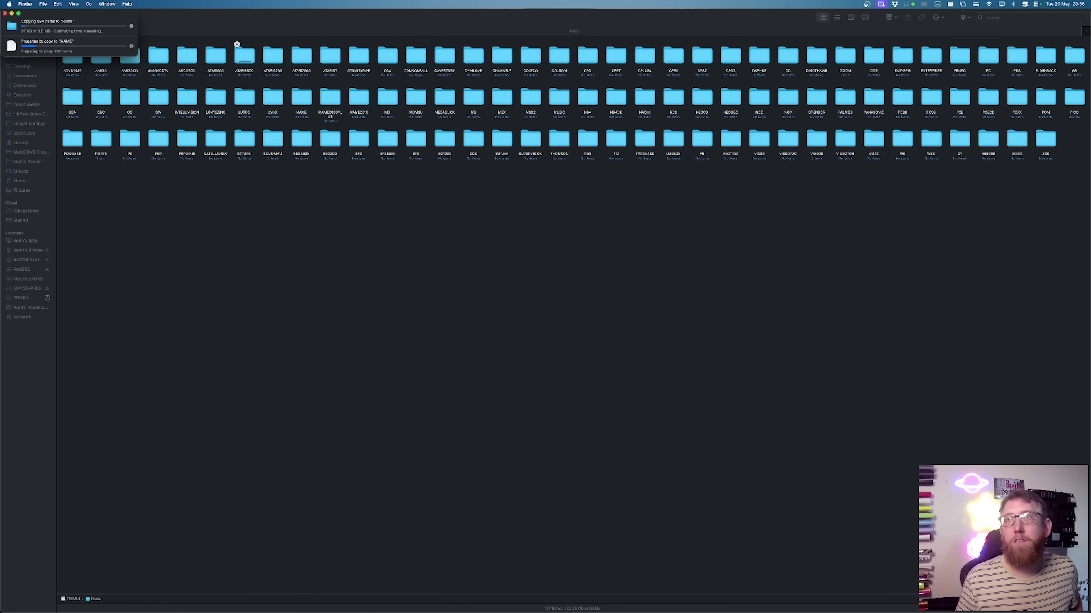
click(593, 237)
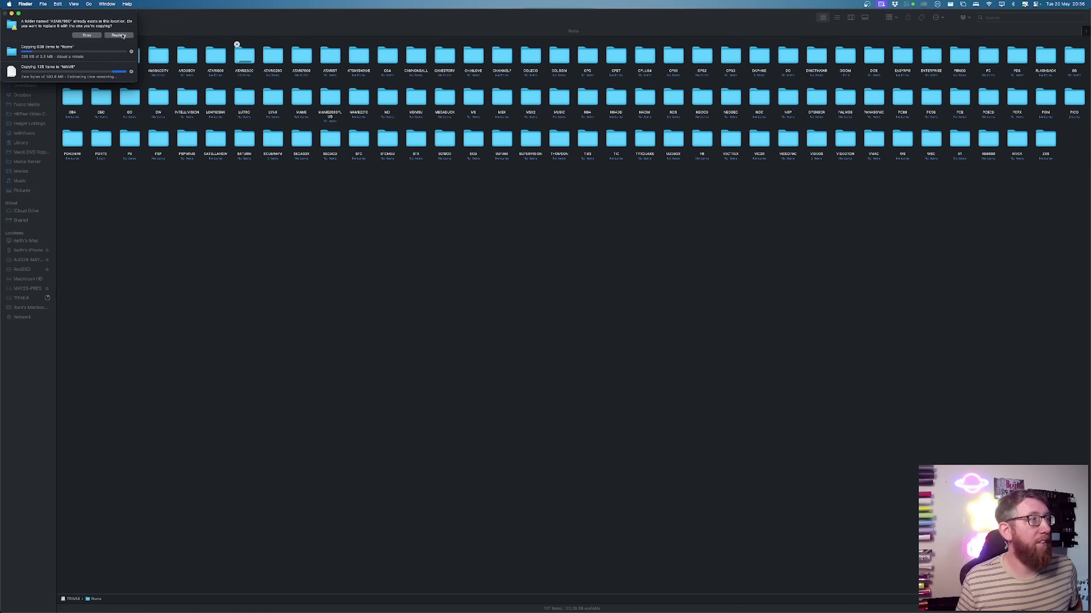